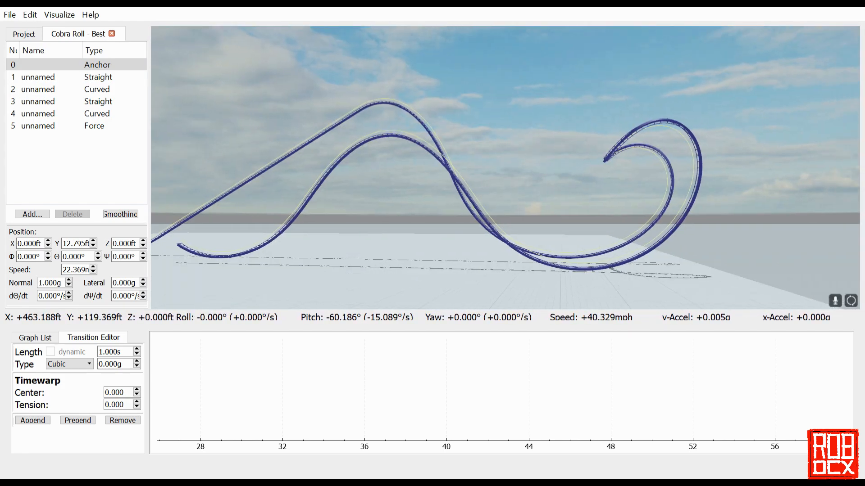
Examine the inversion of the Cobra Roll - Best track from the side, from above and up close
{"action": "left_click_drag", "start_coordinate": [505, 167], "coordinate": [466, 228]}
{"action": "key", "text": "w"}
{"action": "key", "text": "s"}
{"action": "key", "text": "w"}
{"action": "key", "text": "s"}
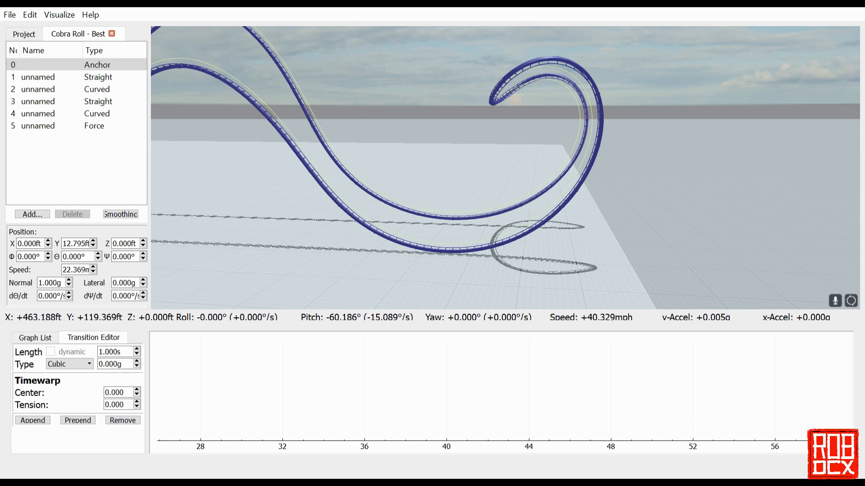
{"action": "left_click_drag", "start_coordinate": [504, 168], "coordinate": [629, 234]}
{"action": "key", "text": "w"}
{"action": "key", "text": "s"}
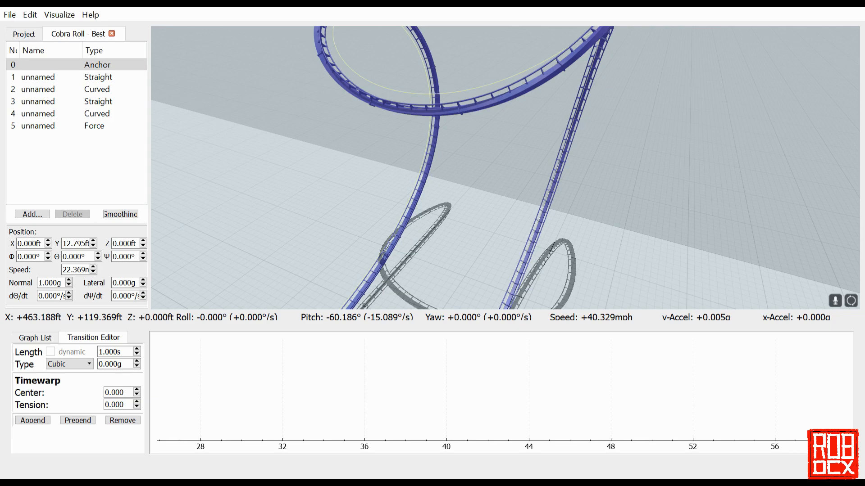
{"action": "key", "text": "s"}
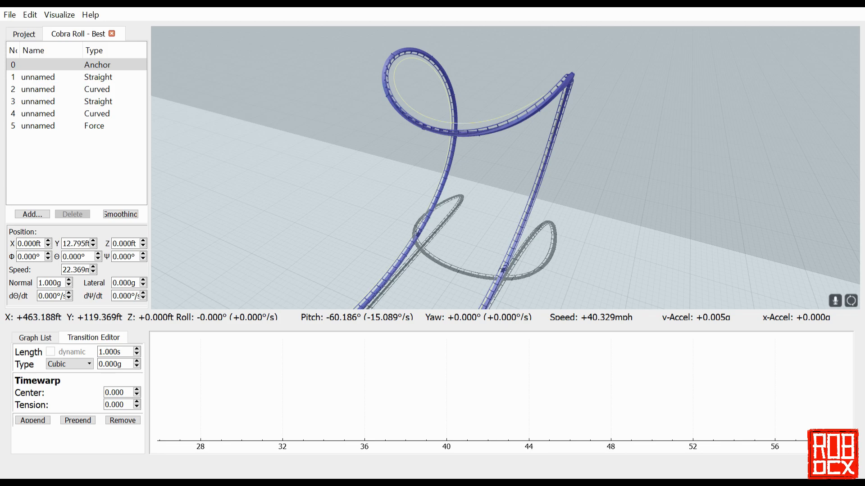
{"action": "key", "text": "w"}
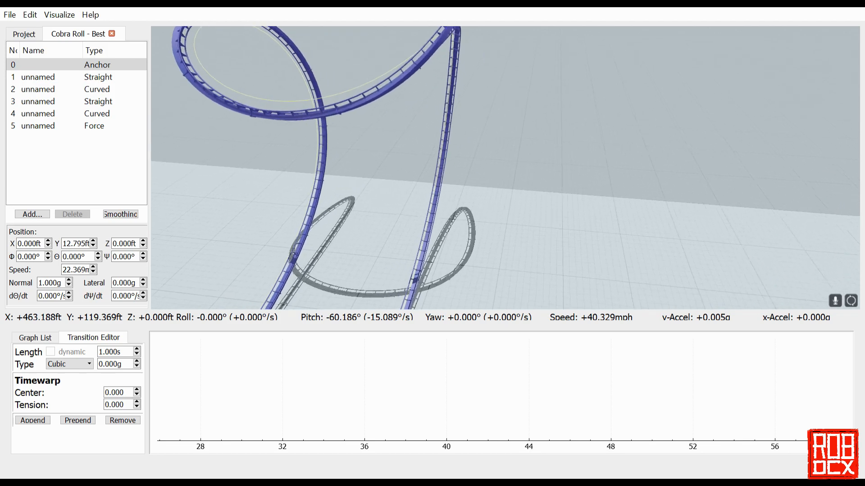
Inspect the entry and exit normal-force plateaus of Force section 5 and where they lie on the track
{"action": "left_click", "coordinate": [81, 127]}
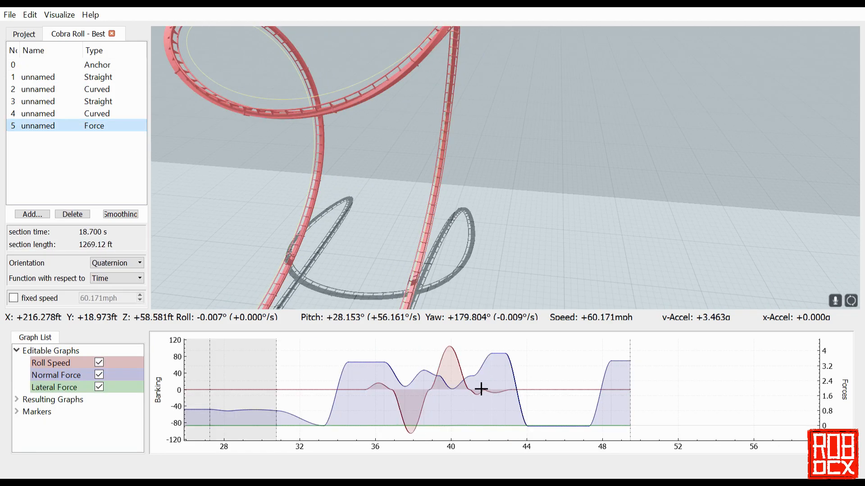
{"action": "scroll", "coordinate": [473, 386], "scroll_direction": "up", "scroll_amount": 1}
{"action": "left_click", "coordinate": [360, 370]}
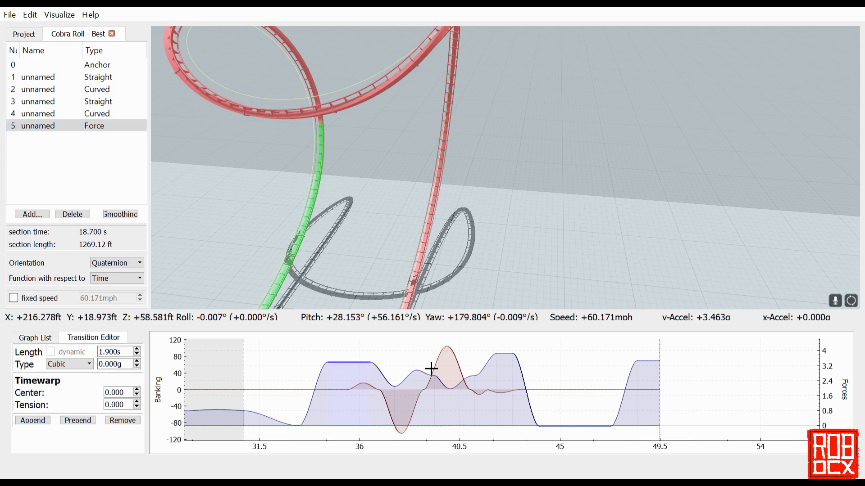
{"action": "left_click", "coordinate": [510, 363]}
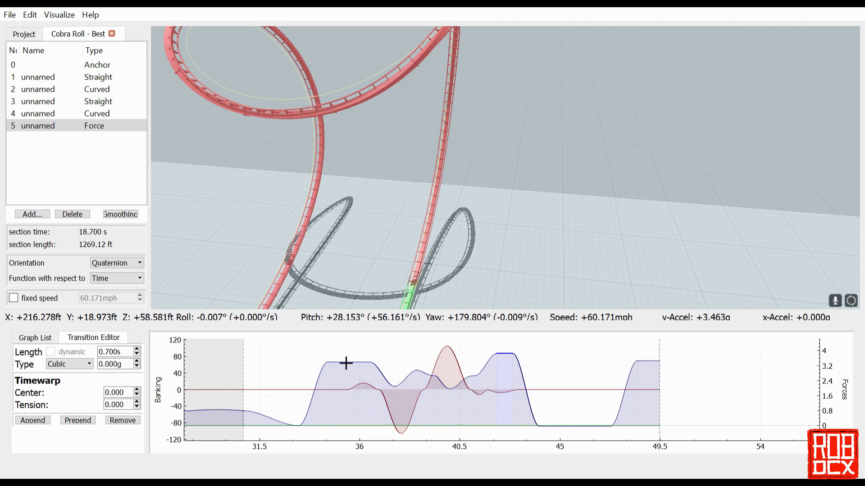
{"action": "left_click_drag", "start_coordinate": [509, 270], "coordinate": [494, 235]}
{"action": "key", "text": "w"}
{"action": "key", "text": "s"}
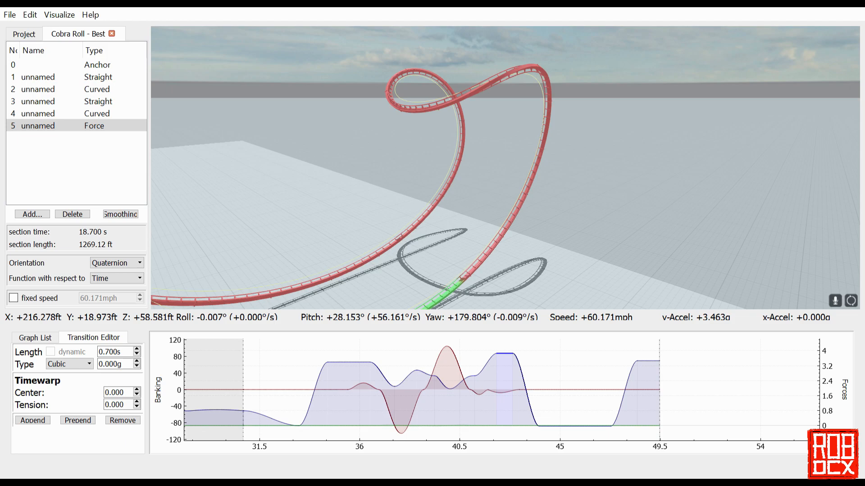
Hide the Cobra Roll - Best track in the project and display NewRoll to view its inversion
{"action": "left_click", "coordinate": [24, 34]}
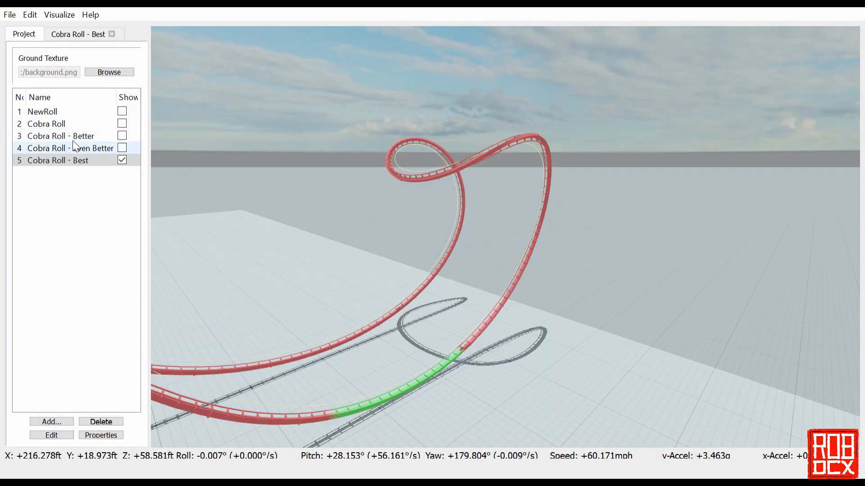
{"action": "left_click", "coordinate": [122, 159]}
{"action": "left_click", "coordinate": [122, 111]}
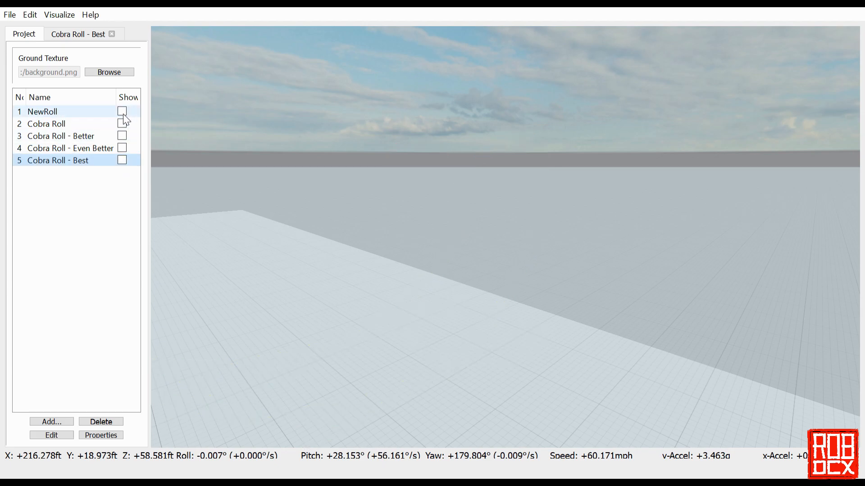
{"action": "left_click_drag", "start_coordinate": [381, 299], "coordinate": [396, 266]}
{"action": "key", "text": "w"}
{"action": "key", "text": "s"}
{"action": "left_click_drag", "start_coordinate": [419, 214], "coordinate": [402, 266]}
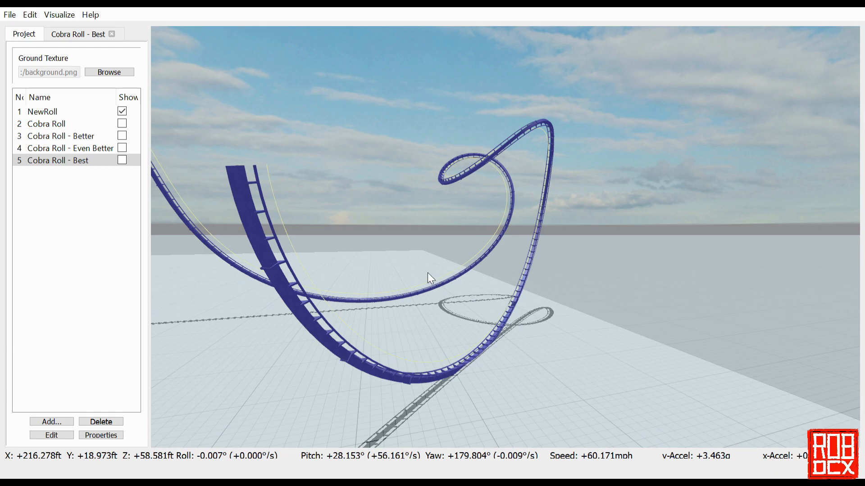
Compare the Cobra Roll, Cobra Roll - Better and Cobra Roll - Even Better tracks by displaying each one alone
{"action": "left_click", "coordinate": [122, 111]}
{"action": "left_click", "coordinate": [122, 123]}
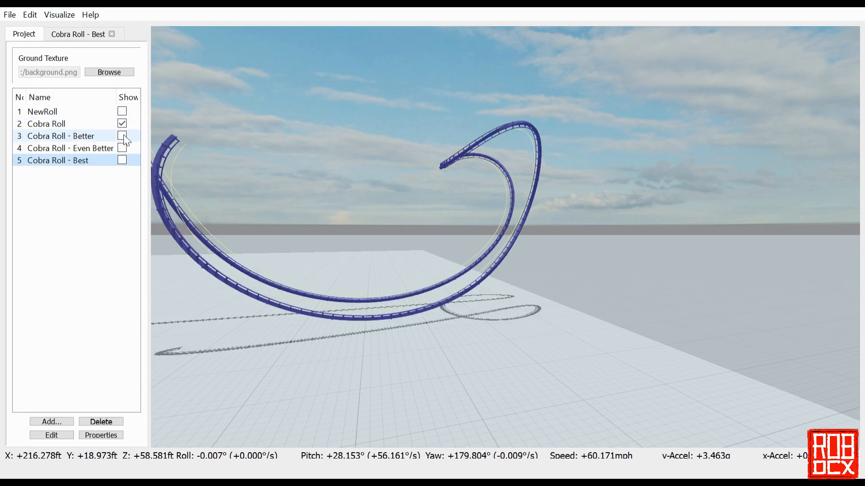
{"action": "left_click", "coordinate": [122, 123]}
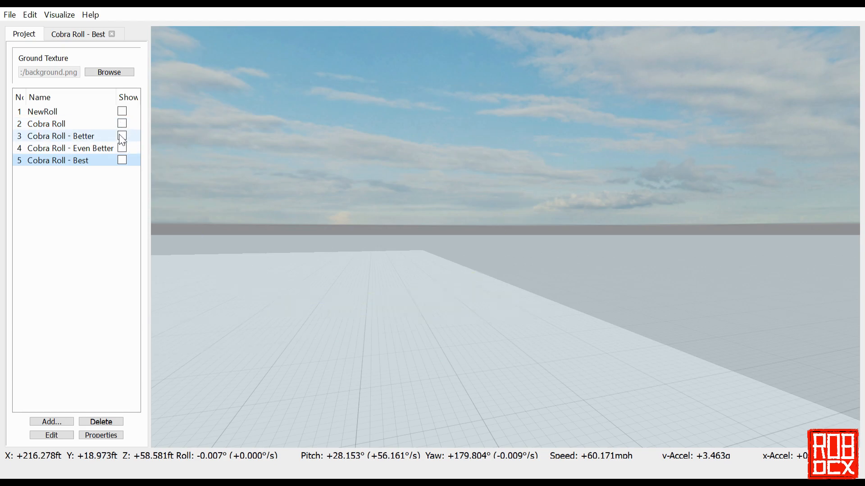
{"action": "left_click", "coordinate": [122, 136]}
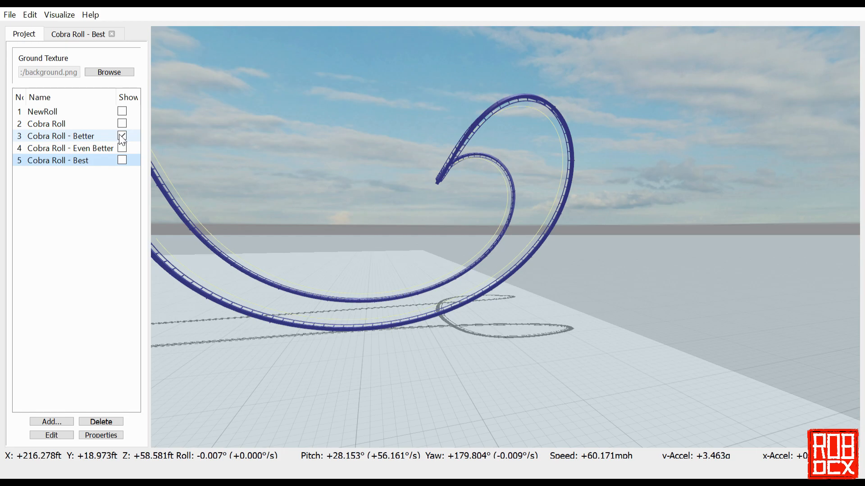
{"action": "left_click", "coordinate": [121, 136]}
{"action": "left_click", "coordinate": [123, 149]}
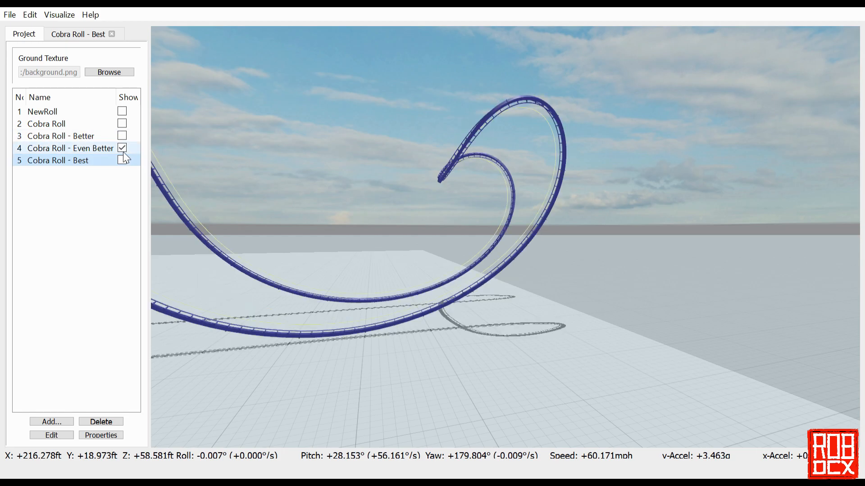
{"action": "left_click", "coordinate": [123, 147]}
{"action": "left_click", "coordinate": [123, 148]}
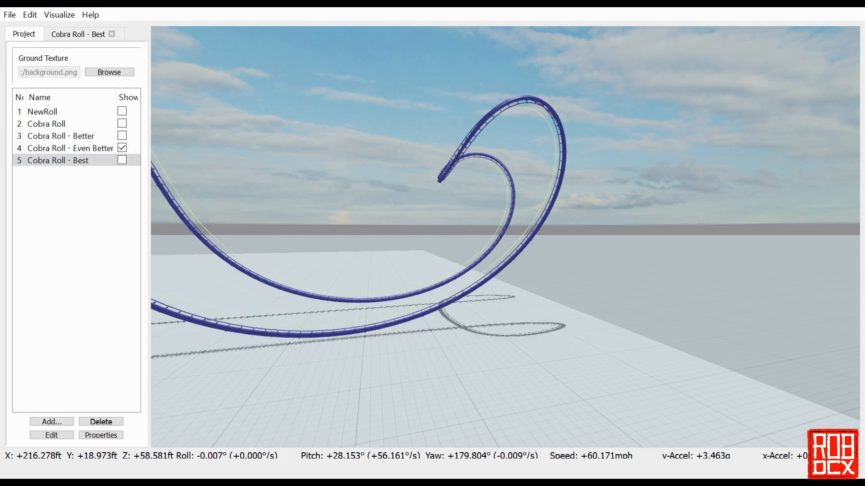
{"action": "key", "text": "w"}
{"action": "key", "text": "s"}
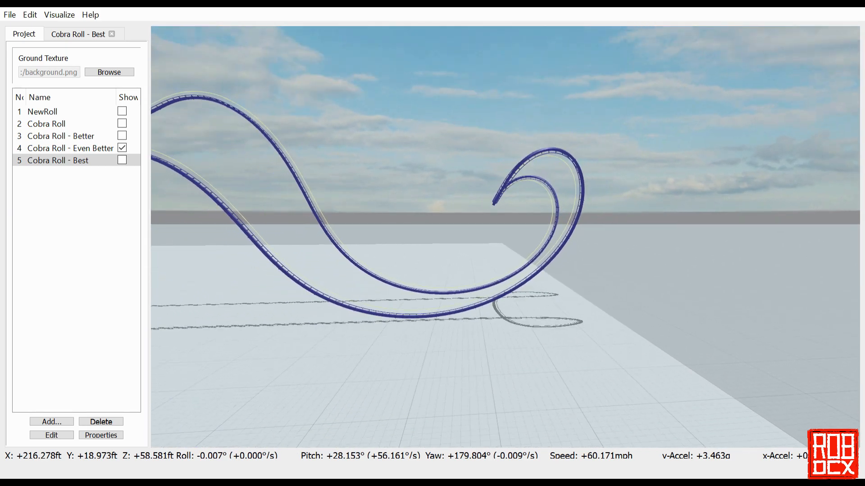
Display only the Cobra Roll - Best track in the project and open it for editing
{"action": "left_click", "coordinate": [66, 435]}
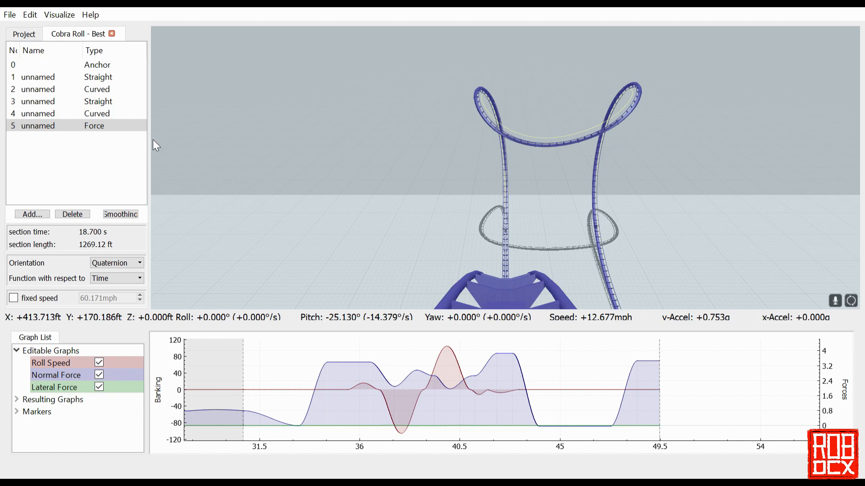
{"action": "left_click", "coordinate": [111, 34]}
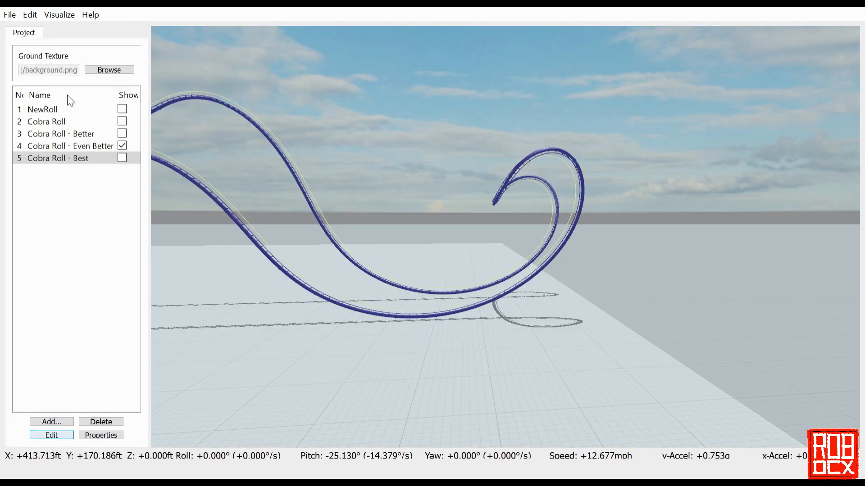
{"action": "left_click", "coordinate": [123, 144]}
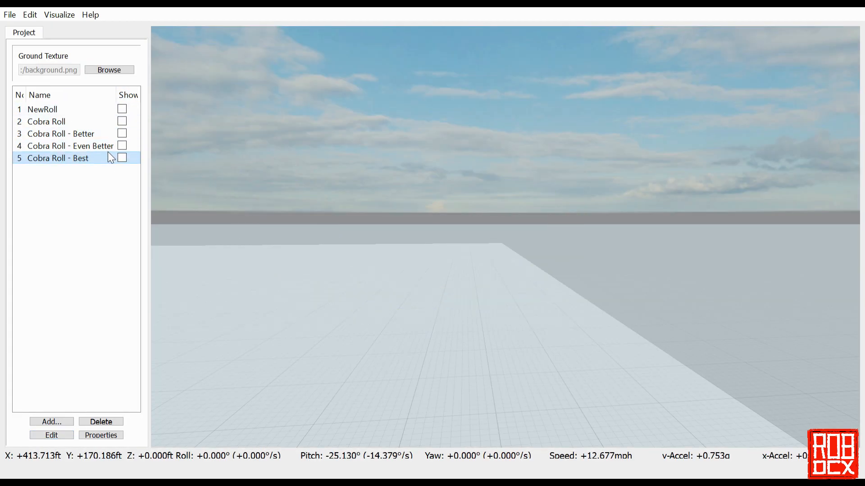
{"action": "left_click", "coordinate": [122, 157]}
{"action": "left_click", "coordinate": [441, 292]}
{"action": "left_click_drag", "start_coordinate": [311, 260], "coordinate": [260, 245]}
{"action": "left_click", "coordinate": [69, 435]}
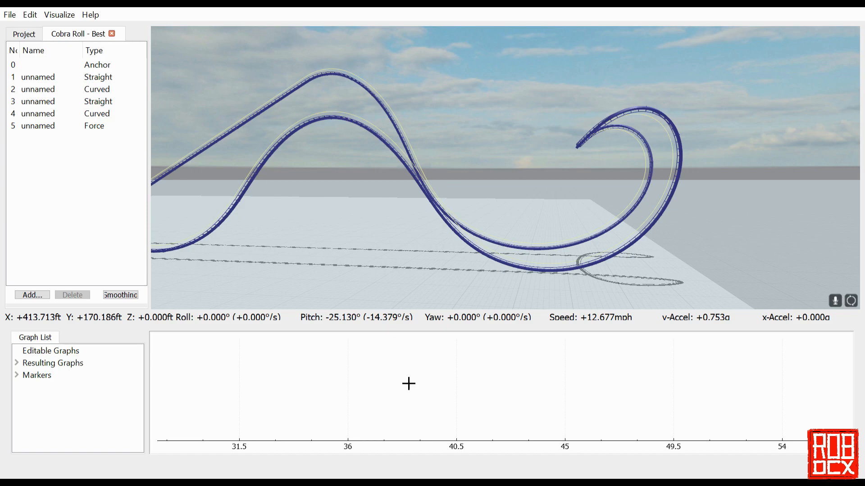
Inspect the entry normal-force transitions and the two main roll-speed transitions of Force section 5
{"action": "left_click", "coordinate": [80, 126]}
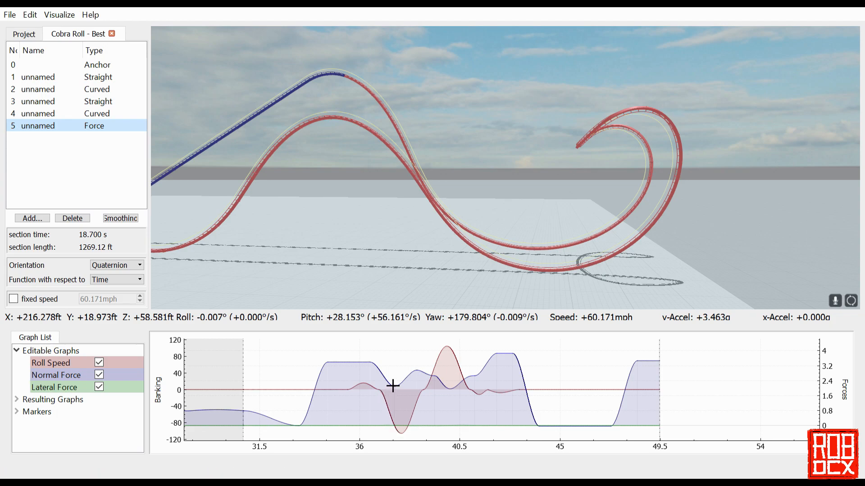
{"action": "left_click", "coordinate": [356, 374]}
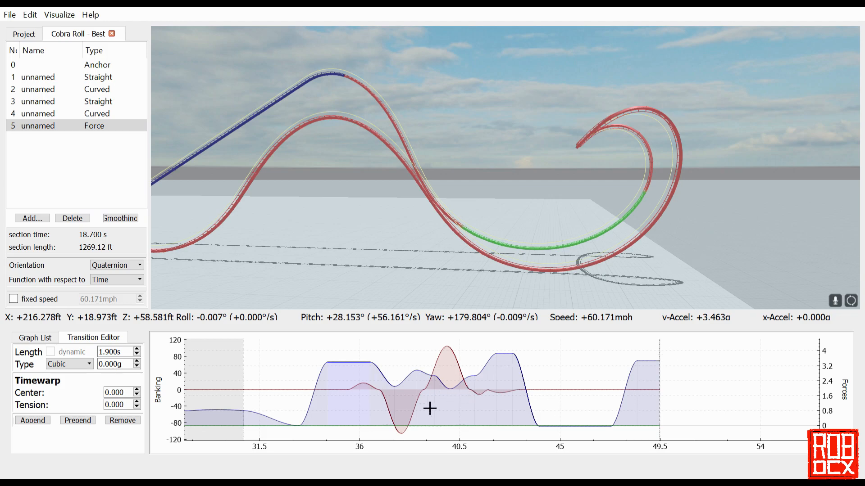
{"action": "left_click", "coordinate": [393, 383]}
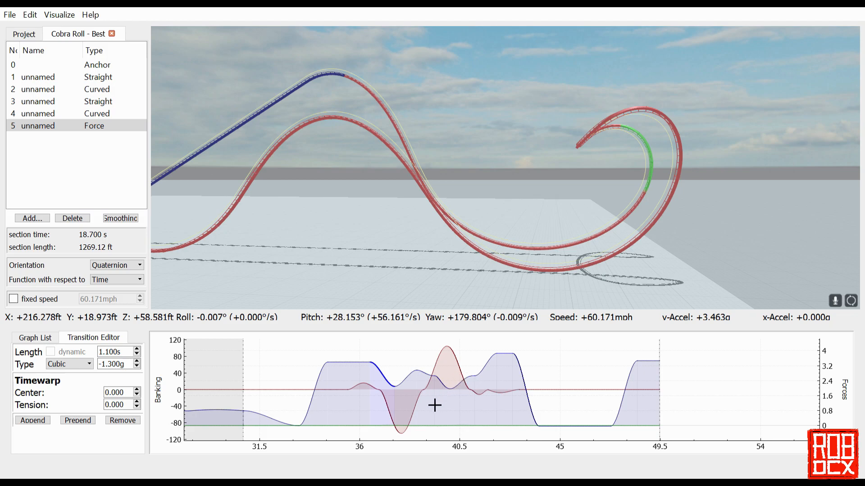
{"action": "left_click", "coordinate": [400, 421]}
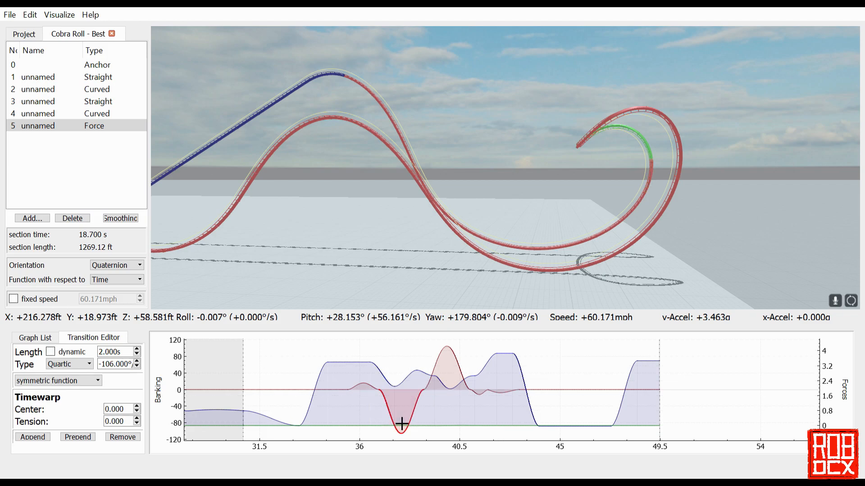
{"action": "left_click", "coordinate": [440, 390]}
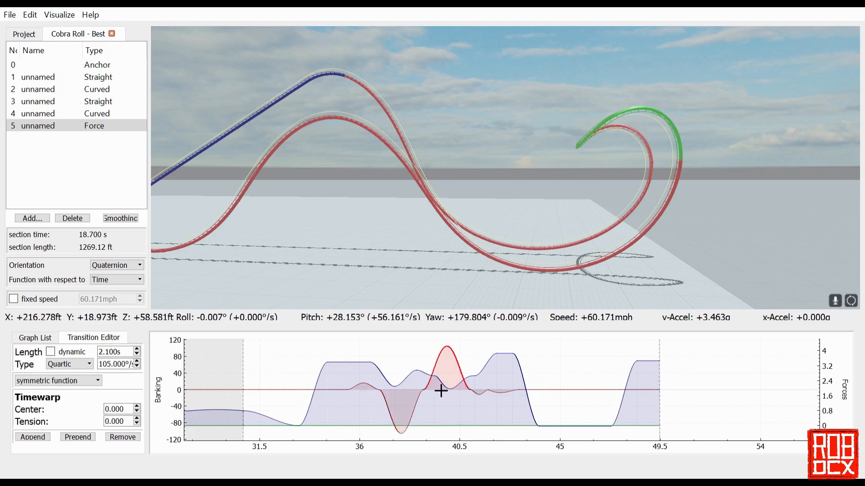
Try the Sinusoidal and Quintic types, including doubleBump(1) and doubleBump(2), on the large negative roll-speed transition
{"action": "left_click", "coordinate": [420, 423]}
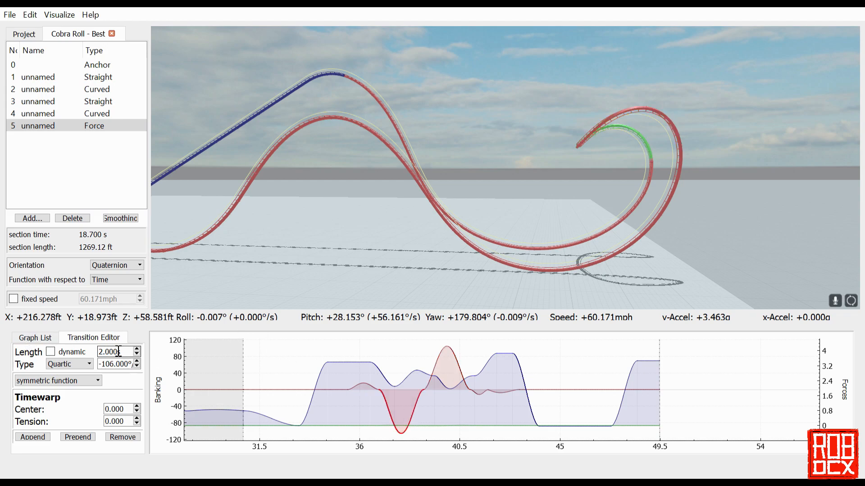
{"action": "left_click", "coordinate": [85, 419]}
{"action": "left_click", "coordinate": [80, 366]}
{"action": "left_click", "coordinate": [80, 366]}
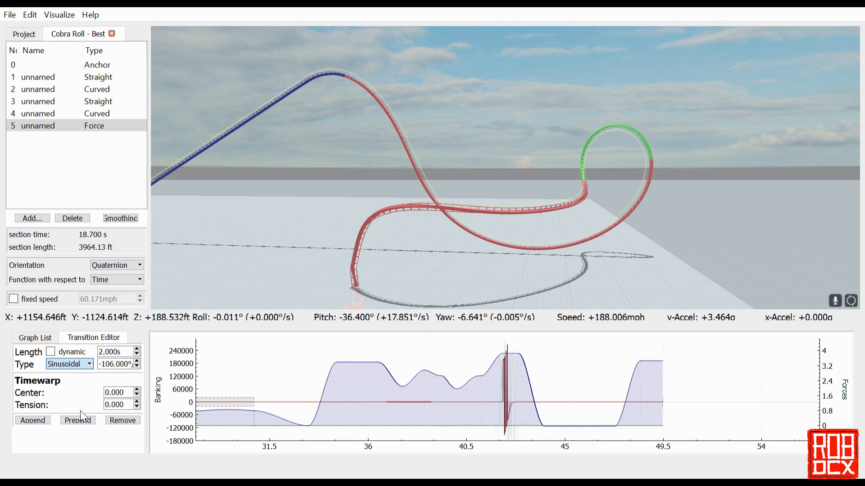
{"action": "left_click", "coordinate": [80, 411]}
{"action": "left_click", "coordinate": [74, 383]}
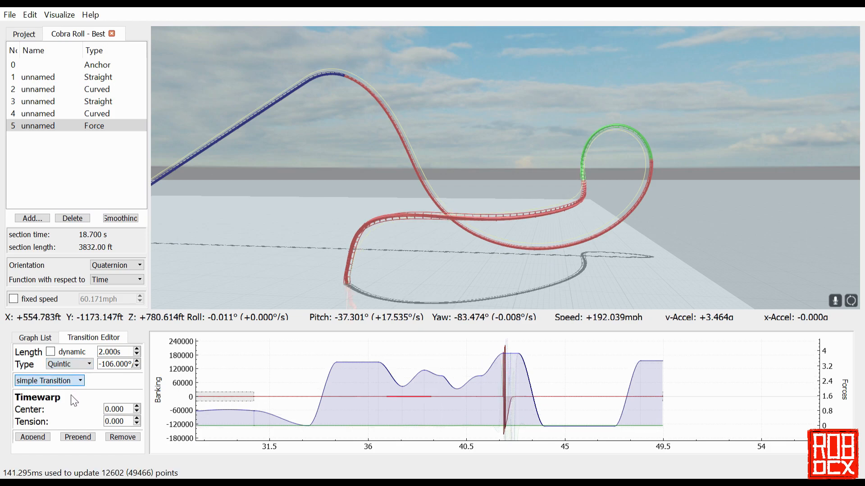
{"action": "left_click", "coordinate": [71, 398]}
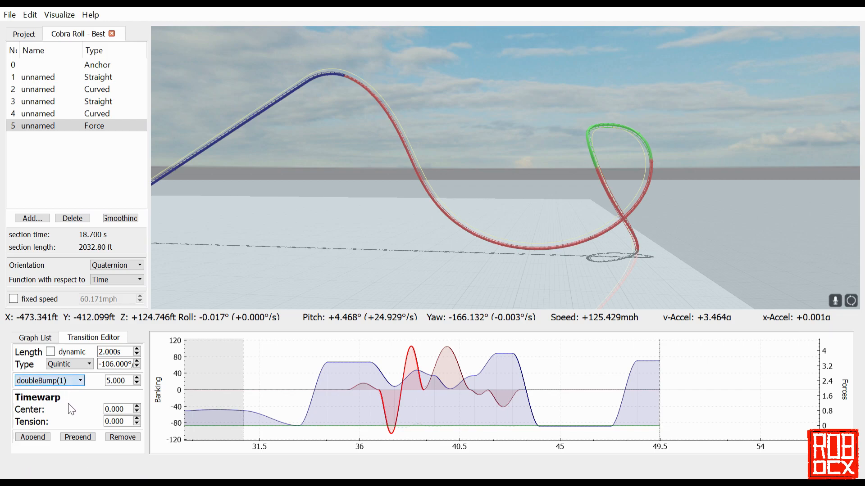
{"action": "left_click", "coordinate": [69, 403]}
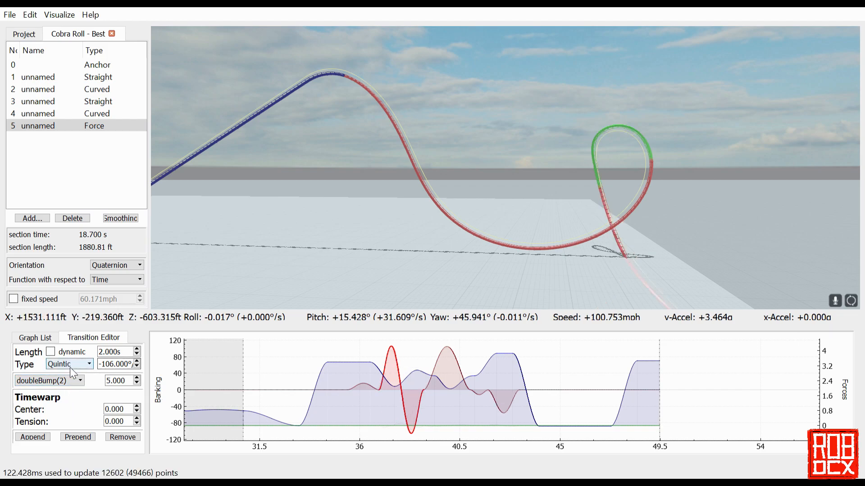
Restore the negative roll-speed transition to the Quartic type with the symmetric function
{"action": "key", "text": "Up"}
{"action": "key", "text": "Up"}
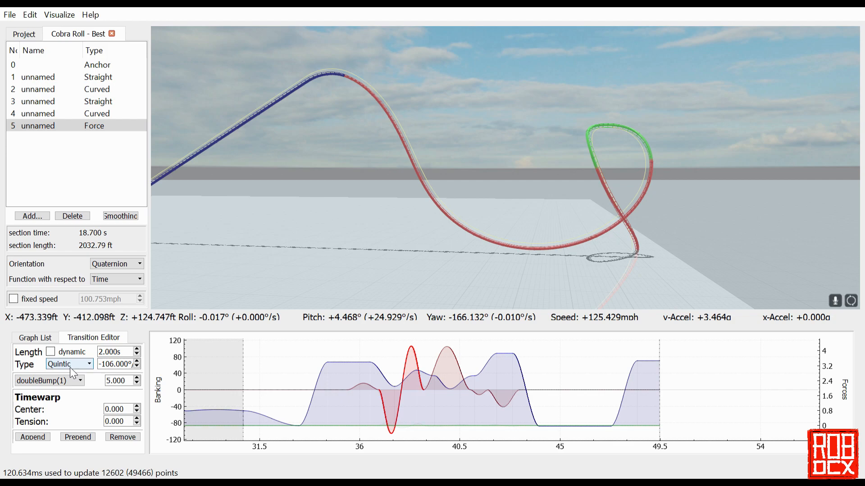
{"action": "scroll", "coordinate": [69, 368], "scroll_direction": "up", "scroll_amount": 1}
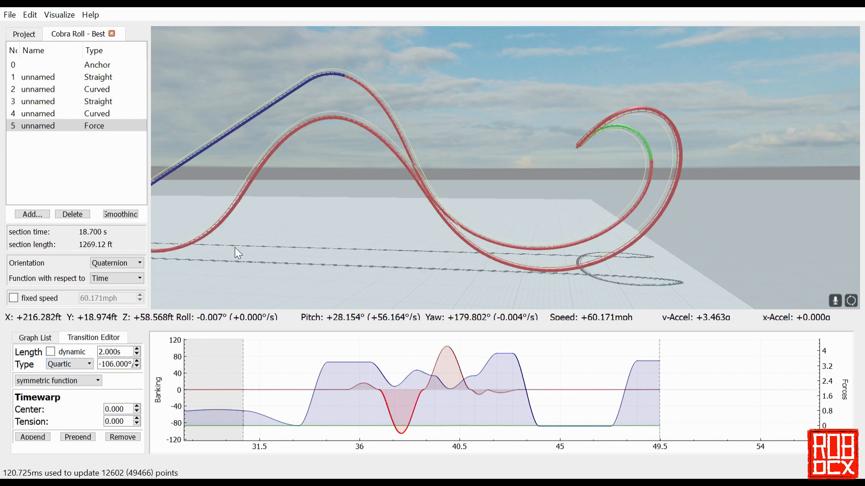
Inspect the normal-force transitions through the middle of the cobra roll in Force section 5
{"action": "left_click_drag", "start_coordinate": [236, 244], "coordinate": [244, 244]}
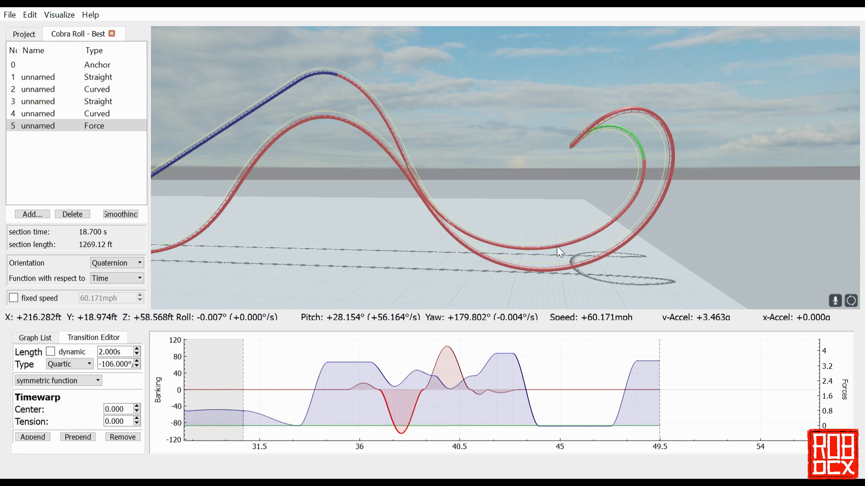
{"action": "left_click", "coordinate": [416, 387]}
{"action": "left_click", "coordinate": [435, 384]}
{"action": "left_click", "coordinate": [471, 393]}
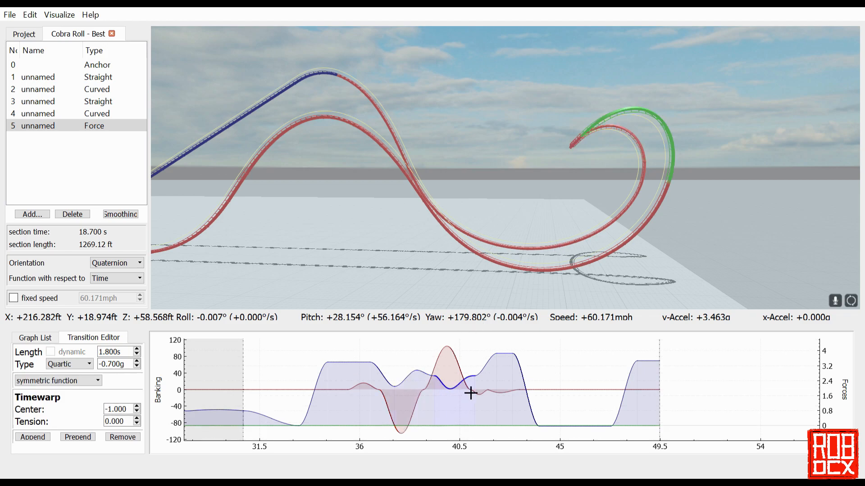
Inspect the normal-force transition at the cobra roll's exit in Force section 5, then preview the track from the onboard ride view
{"action": "left_click", "coordinate": [494, 376]}
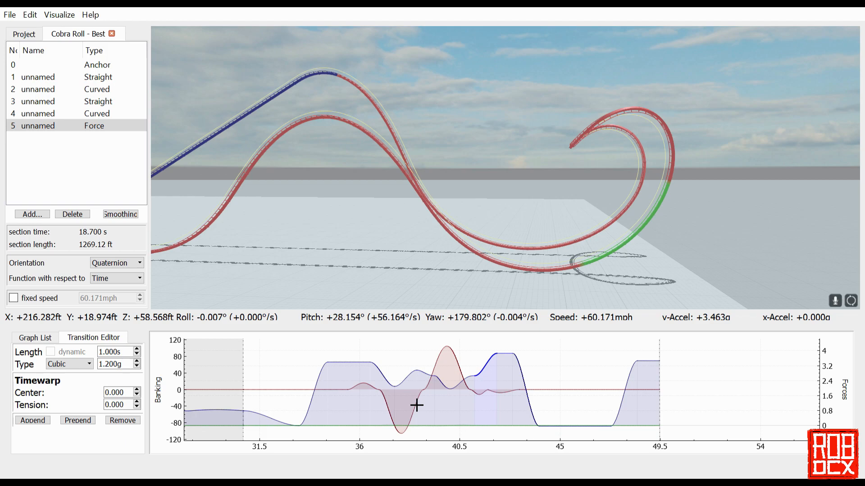
{"action": "left_click", "coordinate": [356, 258]}
{"action": "key", "text": "r"}
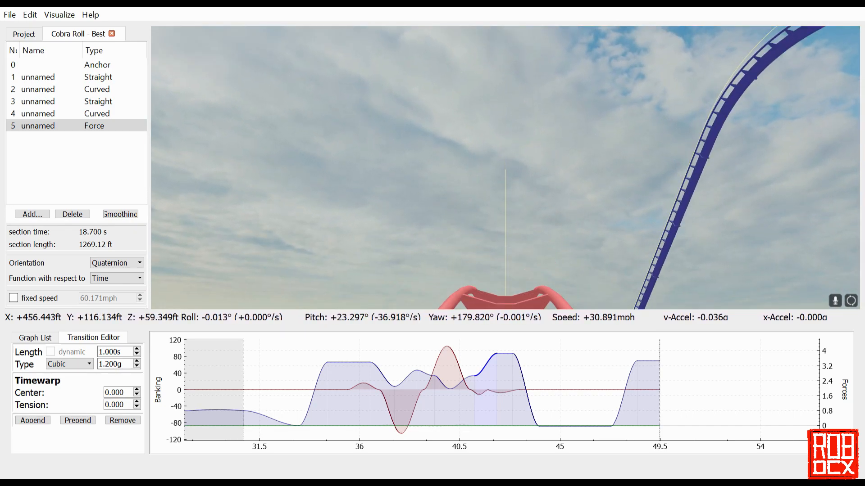
{"action": "key", "text": "r"}
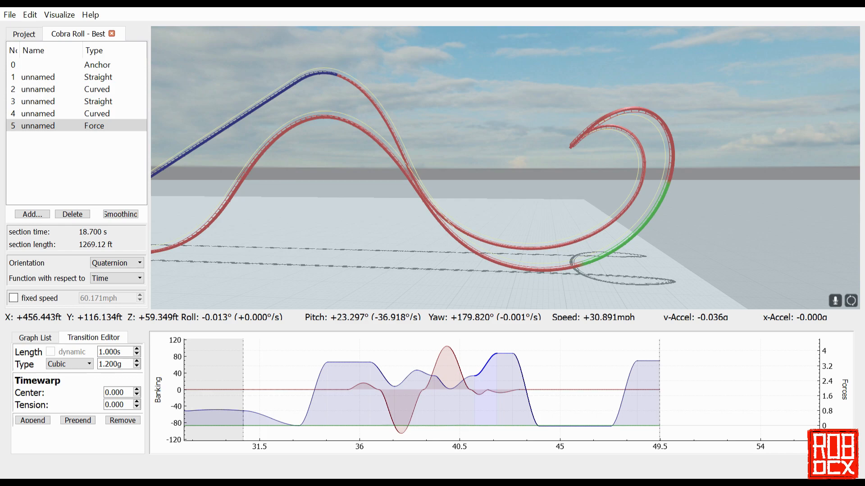
{"action": "key", "text": "w"}
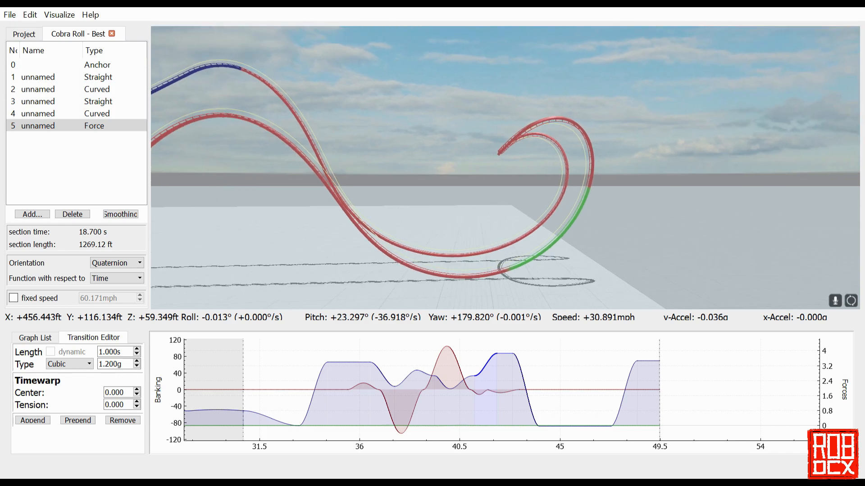
{"action": "key", "text": "s"}
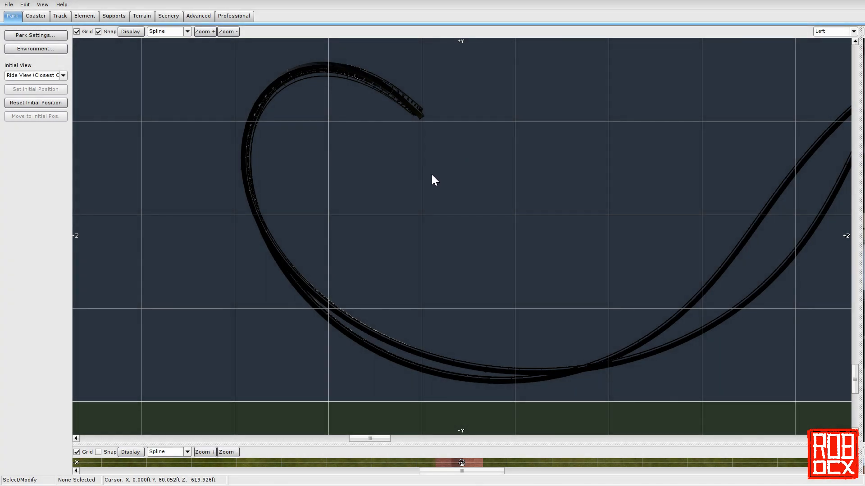
Switch to the NoLimits 2 park editor showing the cobra roll's side profile, then leave the editor and play the park
{"action": "right_click_drag", "start_coordinate": [434, 180], "coordinate": [432, 197]}
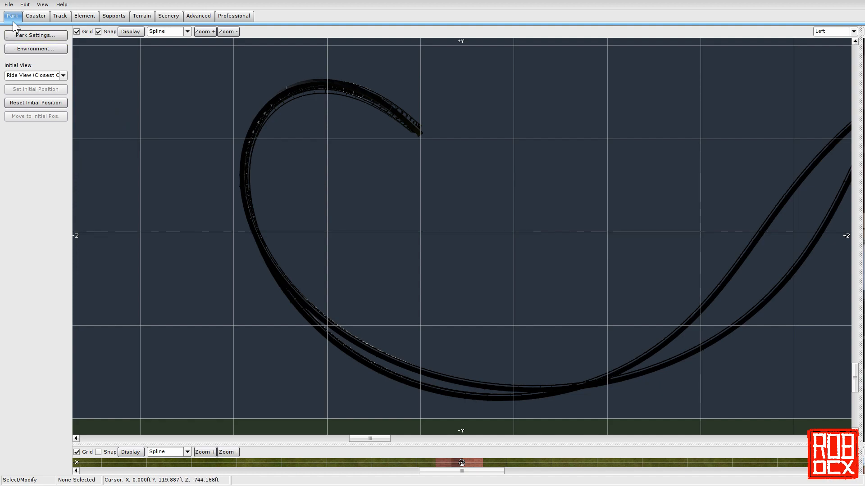
{"action": "left_click", "coordinate": [8, 4]}
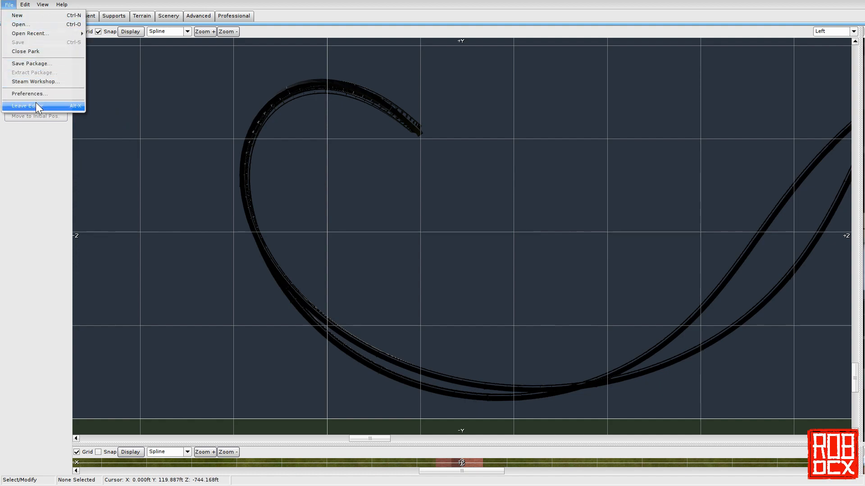
{"action": "left_click", "coordinate": [36, 105]}
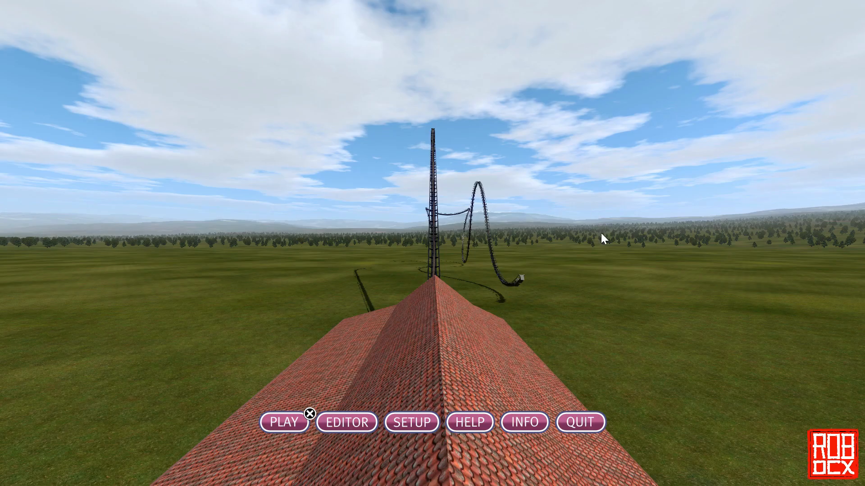
{"action": "left_click", "coordinate": [288, 428]}
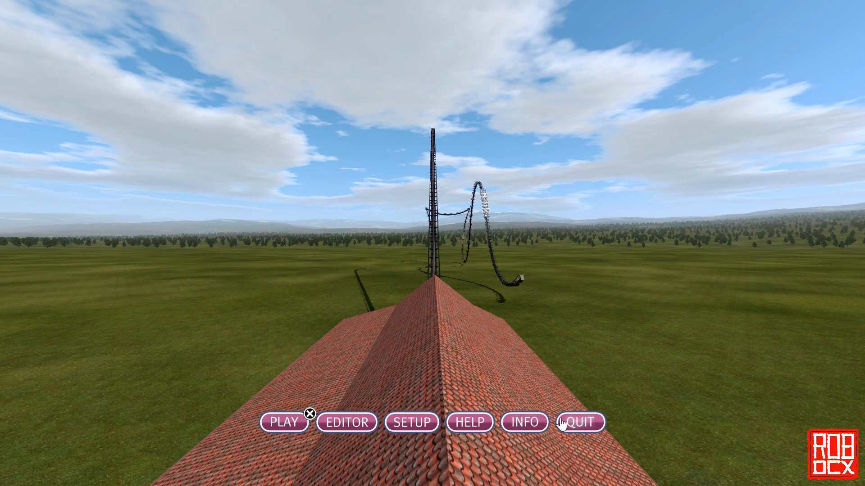
Return to the park editor, enlarge the Left view to fill the workspace, and examine the cobra roll's side profile
{"action": "left_click", "coordinate": [365, 421]}
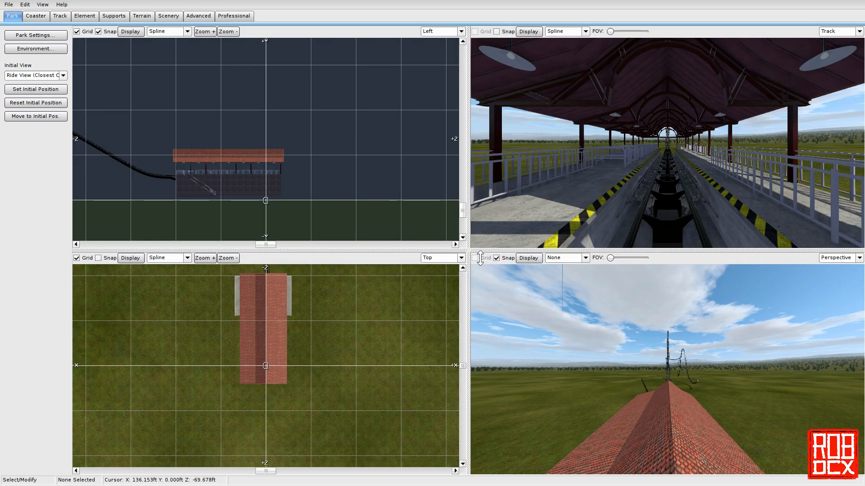
{"action": "left_click_drag", "start_coordinate": [468, 251], "coordinate": [861, 472]}
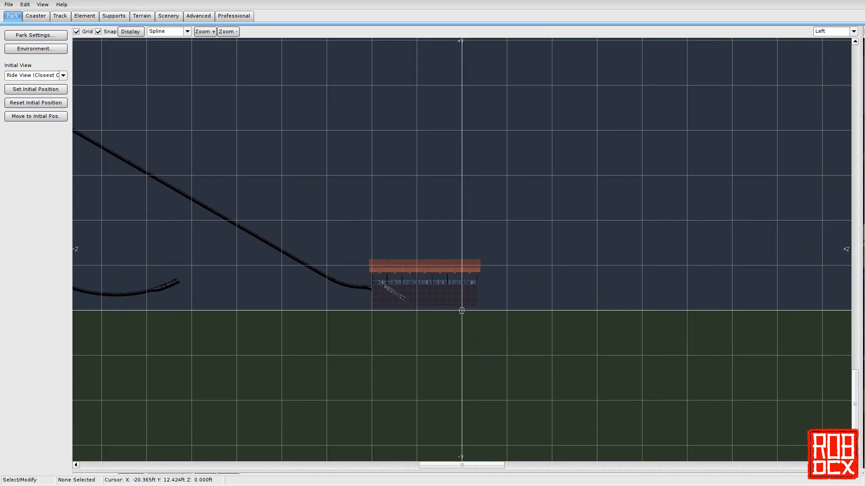
{"action": "right_click_drag", "start_coordinate": [121, 301], "coordinate": [553, 359]}
{"action": "right_click_drag", "start_coordinate": [343, 294], "coordinate": [671, 301]}
{"action": "scroll", "coordinate": [435, 349], "scroll_direction": "up", "scroll_amount": 1}
{"action": "scroll", "coordinate": [435, 349], "scroll_direction": "up", "scroll_amount": 1}
{"action": "right_click_drag", "start_coordinate": [365, 349], "coordinate": [498, 290]}
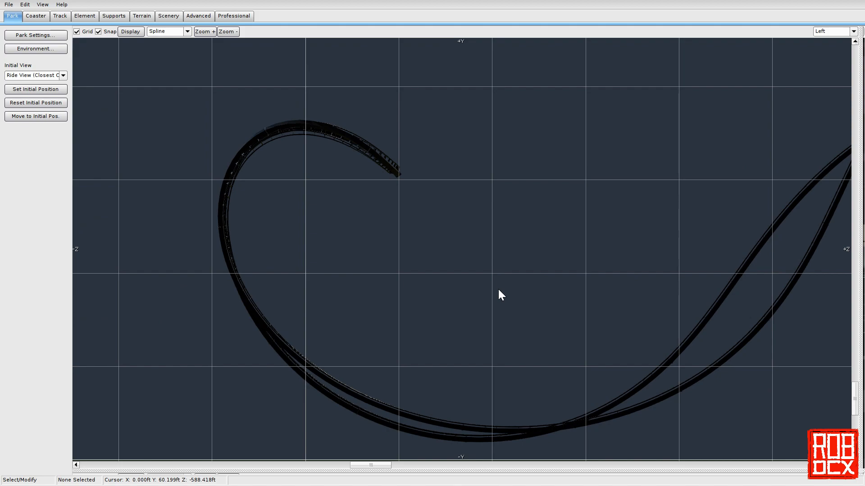